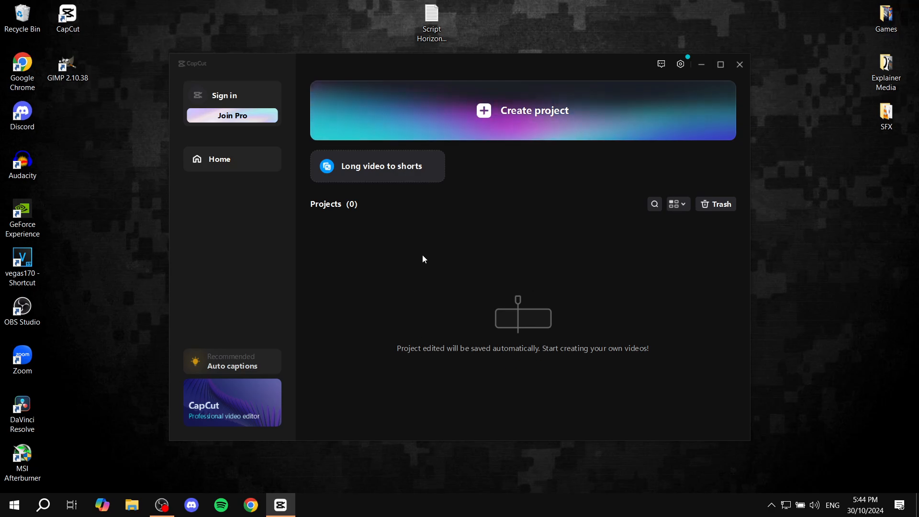
{"action": "left_click", "coordinate": [492, 126]}
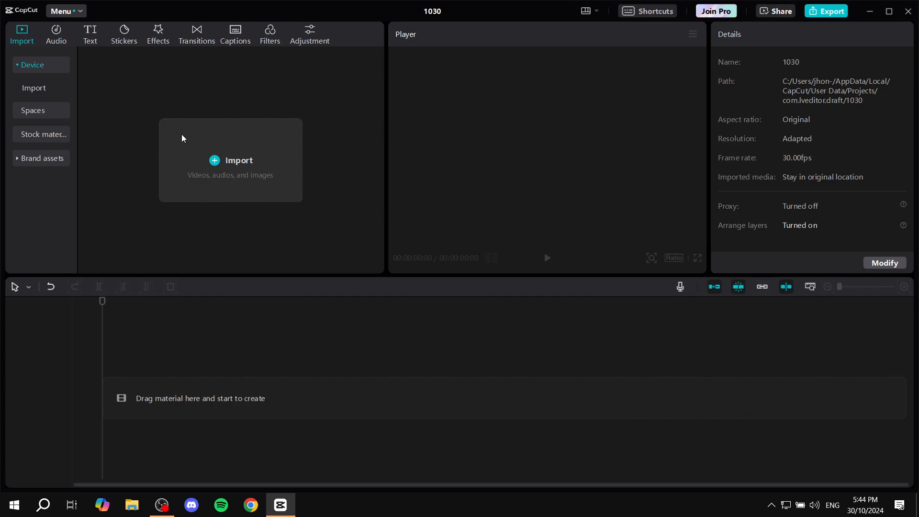
{"action": "left_click", "coordinate": [246, 168]}
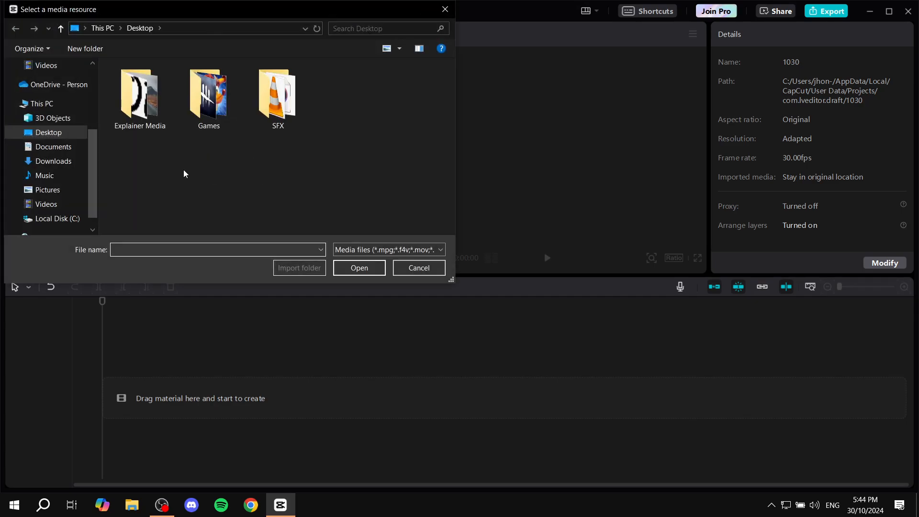
{"action": "left_click", "coordinate": [152, 110]}
{"action": "double_click", "coordinate": [152, 109]}
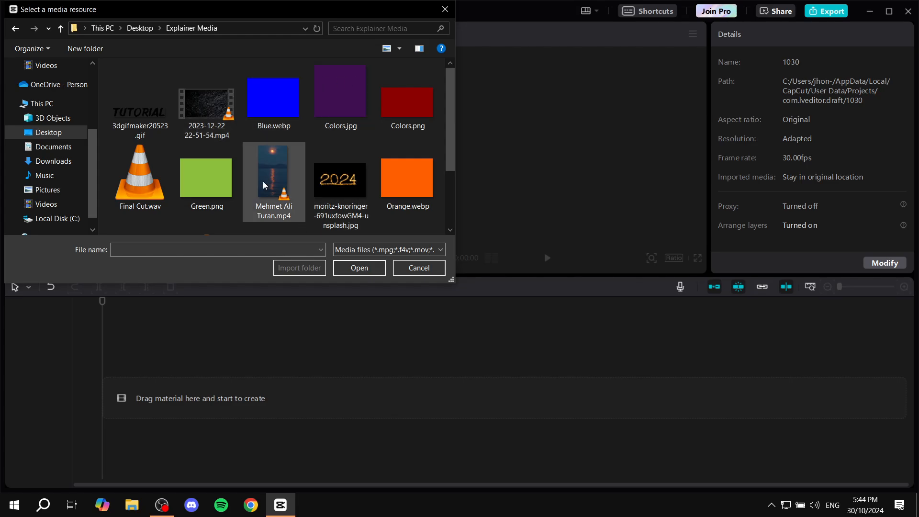
{"action": "left_click", "coordinate": [208, 103]}
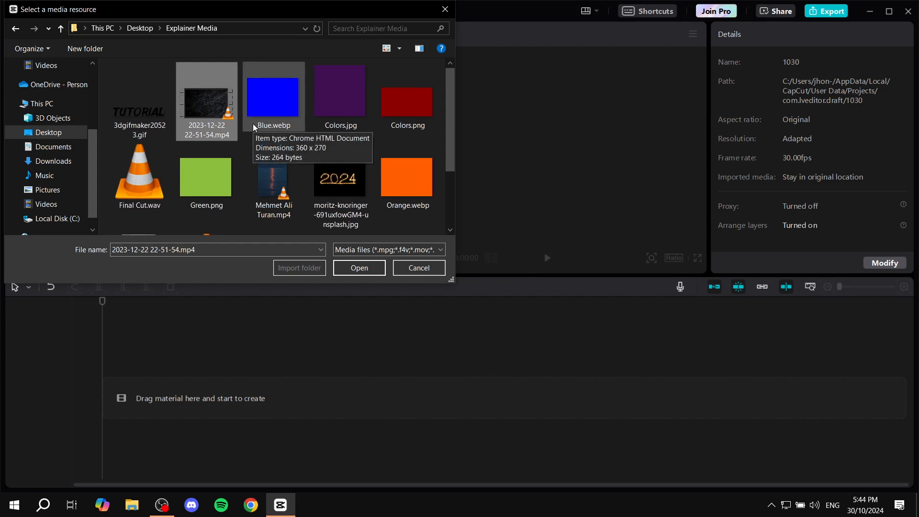
{"action": "scroll", "coordinate": [252, 123], "scroll_direction": "down", "scroll_amount": 2}
{"action": "left_click", "coordinate": [272, 179], "text": "ctrl"}
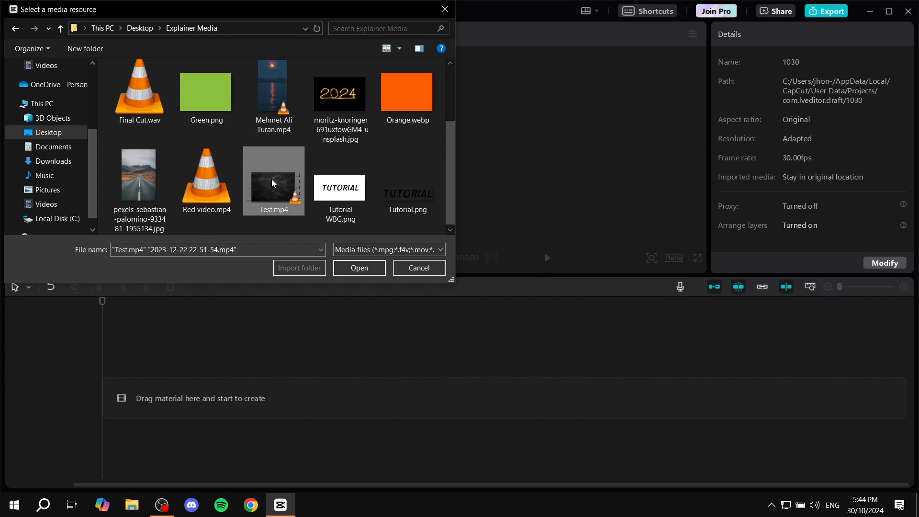
{"action": "left_click", "coordinate": [218, 182], "text": "ctrl"}
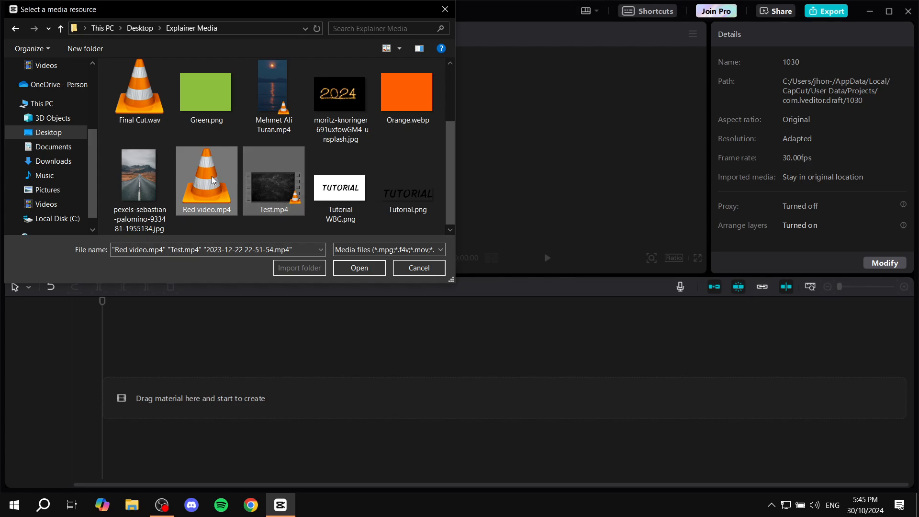
{"action": "left_click", "coordinate": [362, 267]}
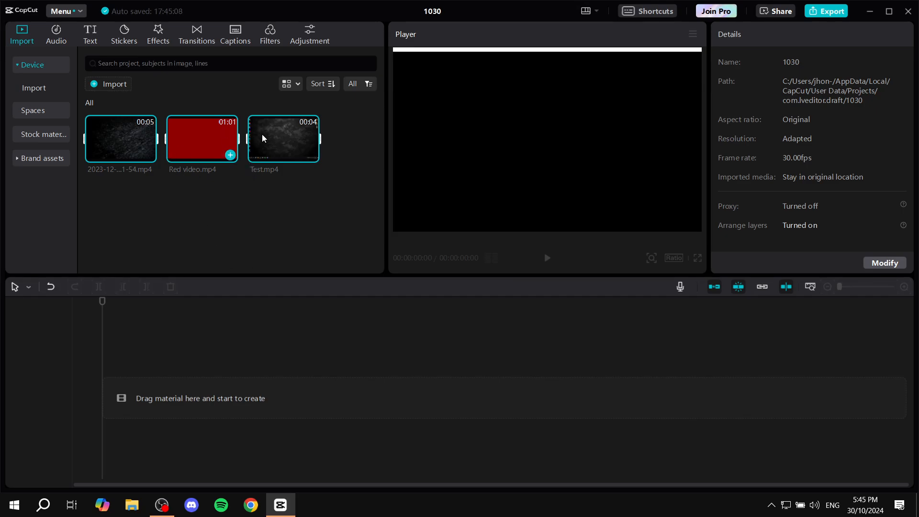
{"action": "left_click_drag", "start_coordinate": [119, 142], "coordinate": [164, 398]}
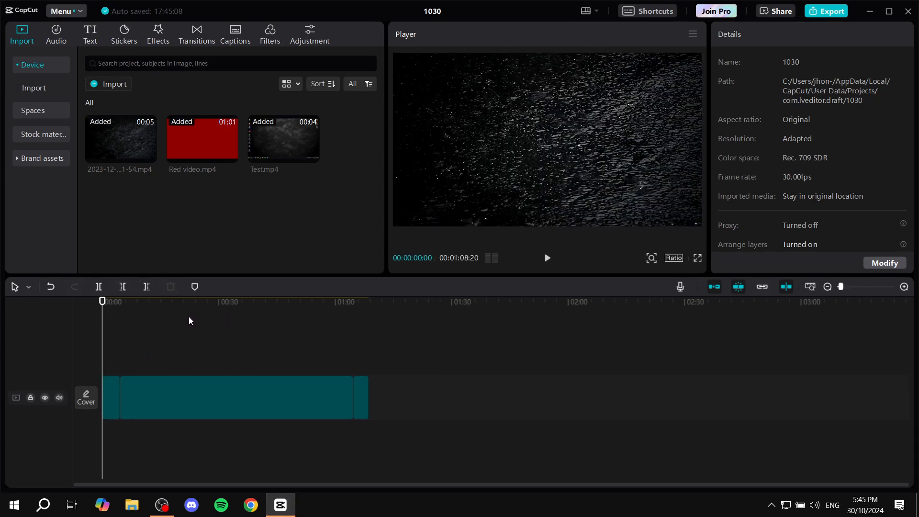
{"action": "left_click", "coordinate": [203, 320]}
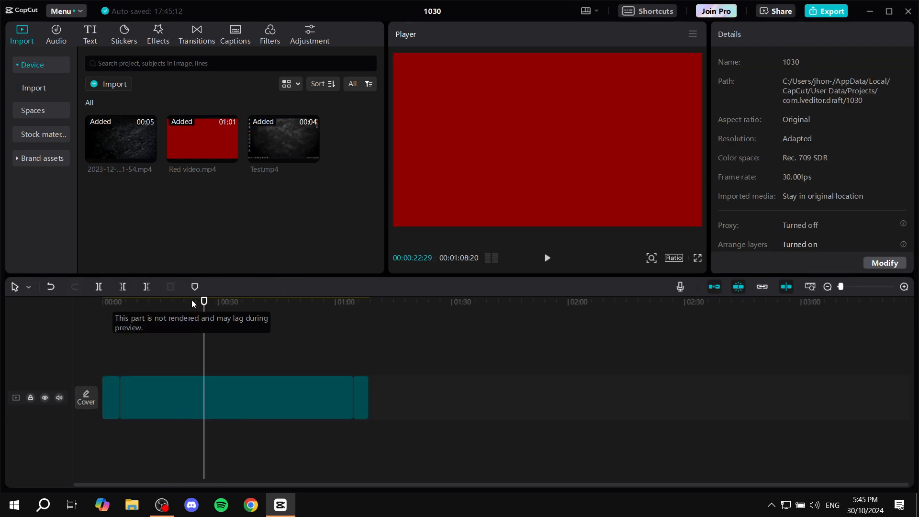
{"action": "left_click", "coordinate": [191, 300]}
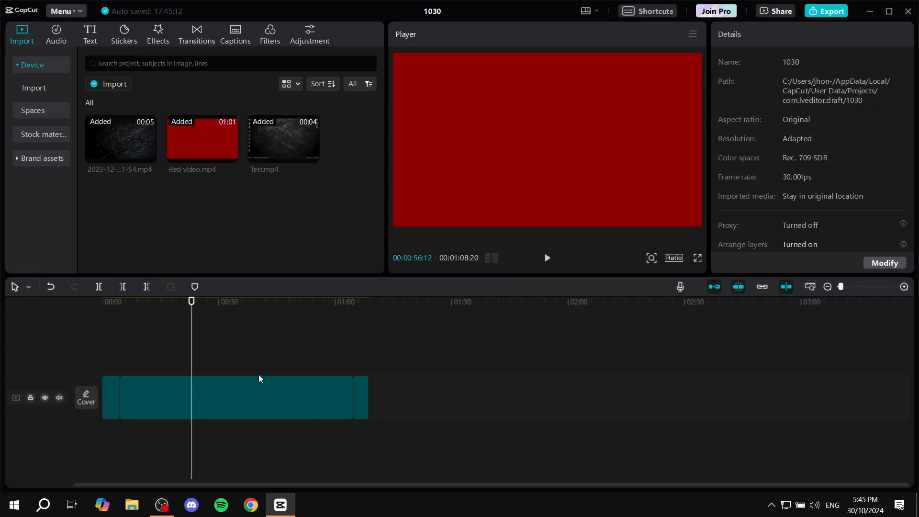
{"action": "left_click", "coordinate": [258, 378]}
{"action": "left_click", "coordinate": [364, 433]}
{"action": "left_click_drag", "start_coordinate": [369, 426], "coordinate": [89, 359]}
{"action": "key", "text": "Delete"}
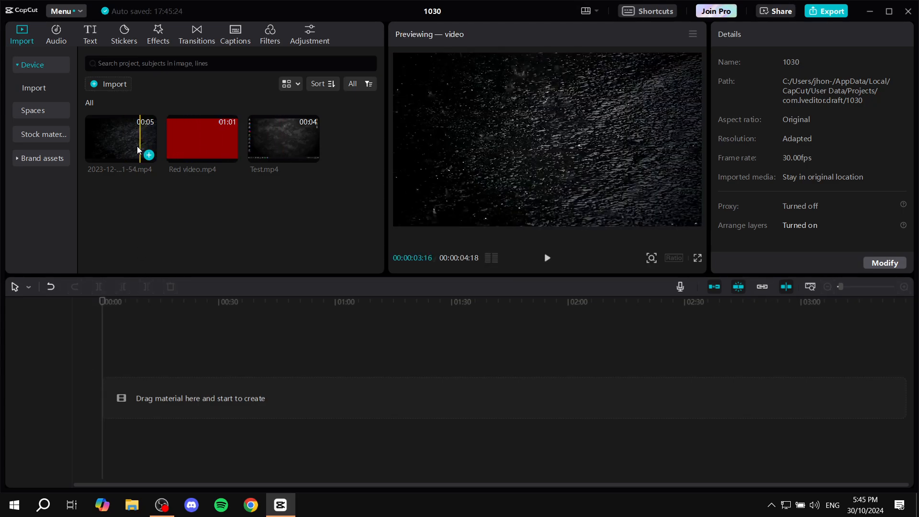
{"action": "left_click_drag", "start_coordinate": [206, 142], "coordinate": [240, 393]}
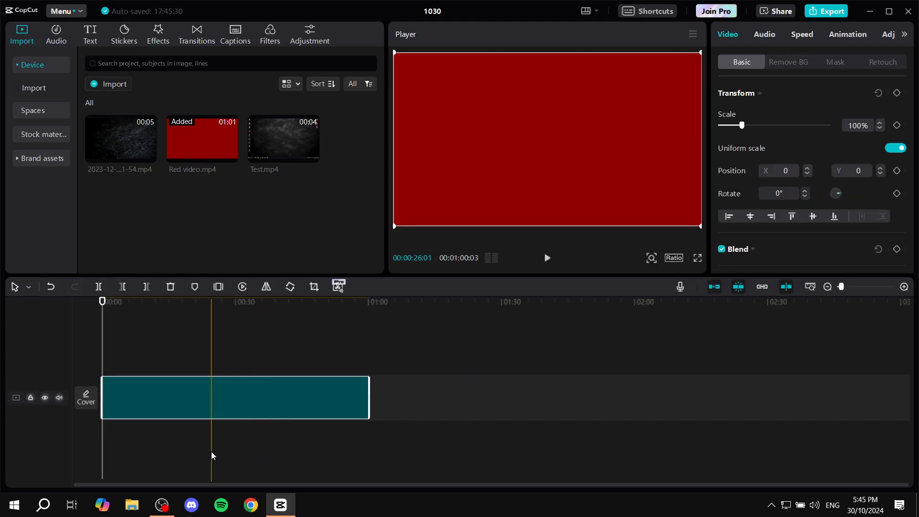
{"action": "left_click", "coordinate": [120, 313]}
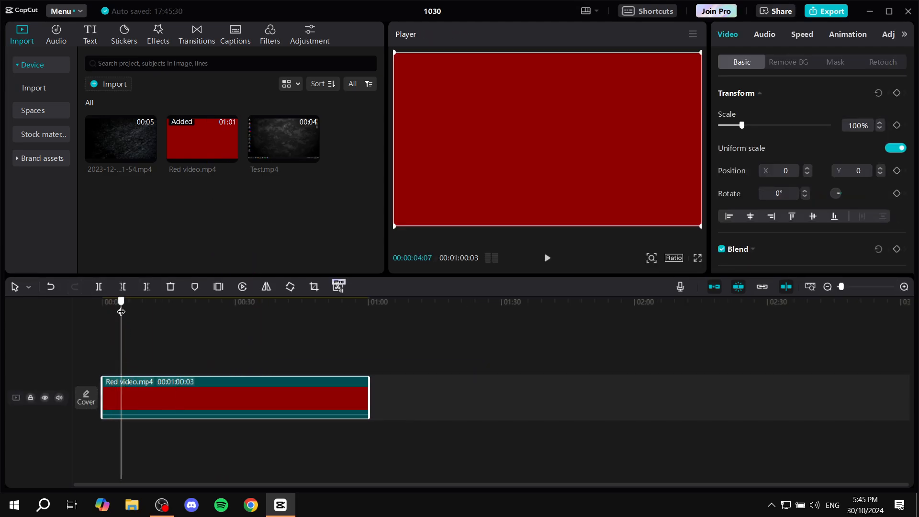
{"action": "left_click", "coordinate": [168, 301]}
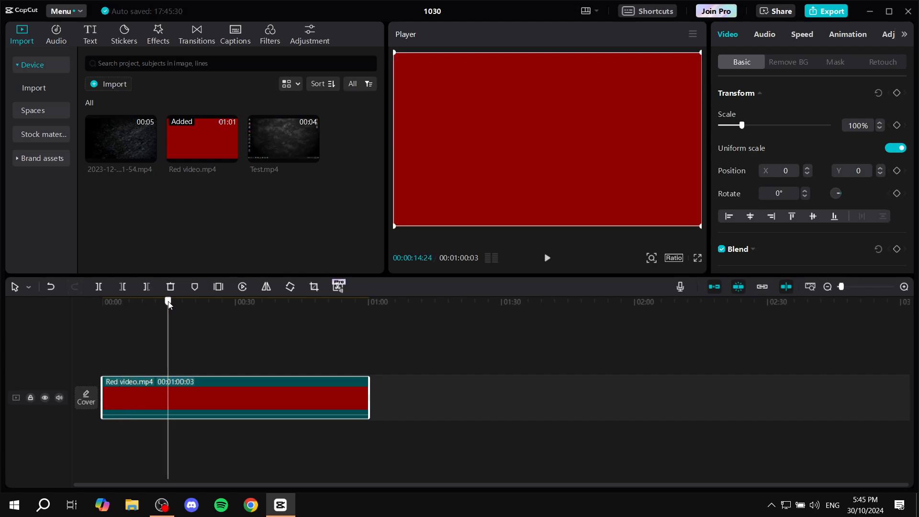
{"action": "left_click", "coordinate": [196, 301]}
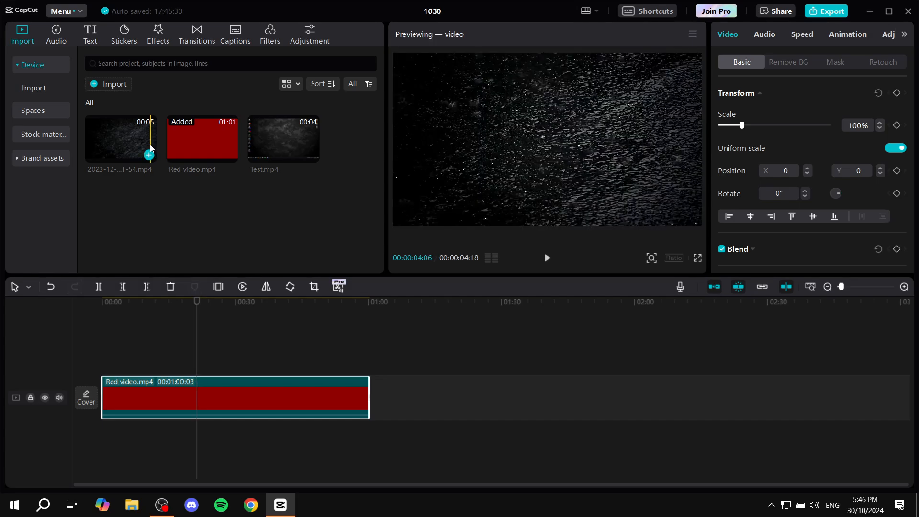
{"action": "left_click_drag", "start_coordinate": [144, 148], "coordinate": [98, 397]}
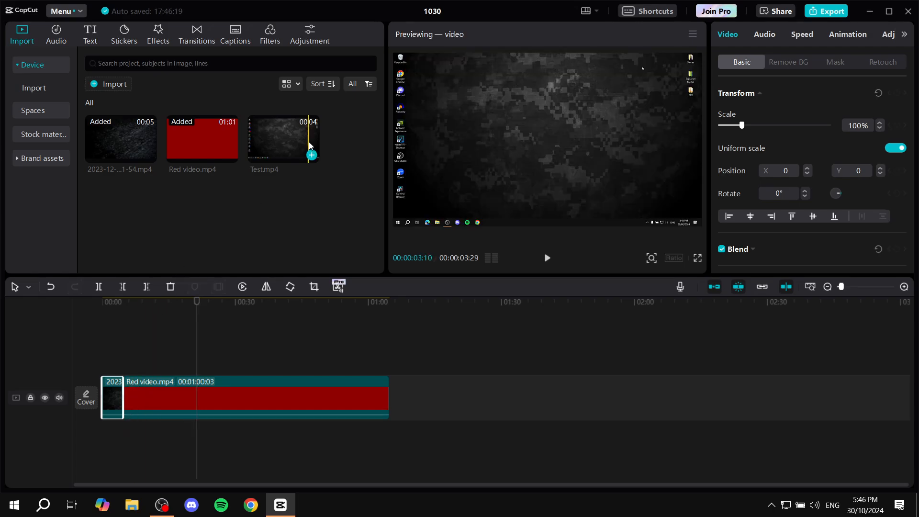
{"action": "left_click_drag", "start_coordinate": [282, 134], "coordinate": [400, 392]}
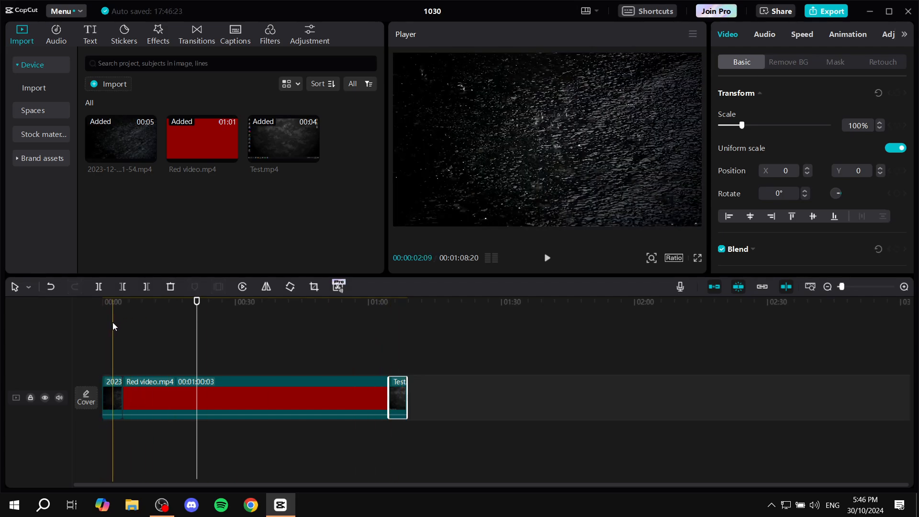
Play the timeline across the cuts before and after Red video.mp4 to check how the clips change without transitions
{"action": "left_click", "coordinate": [113, 328]}
{"action": "left_click", "coordinate": [118, 310]}
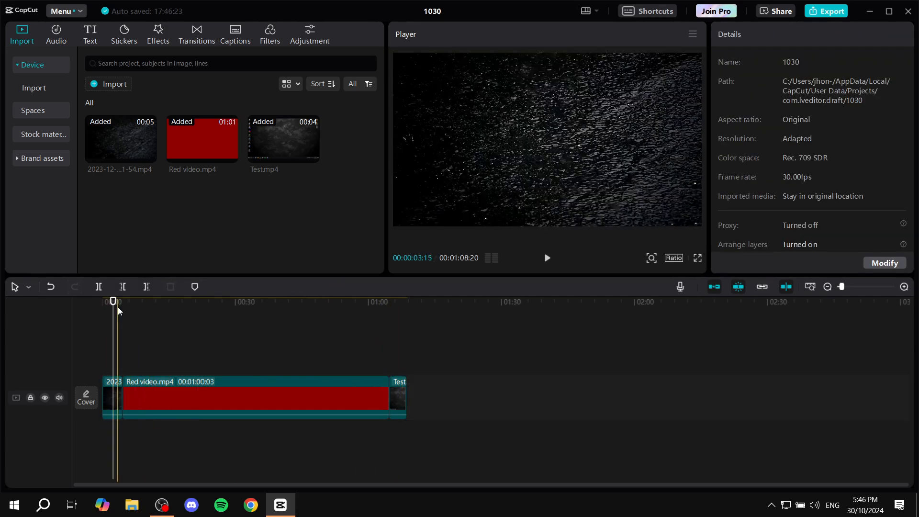
{"action": "key", "text": "space"}
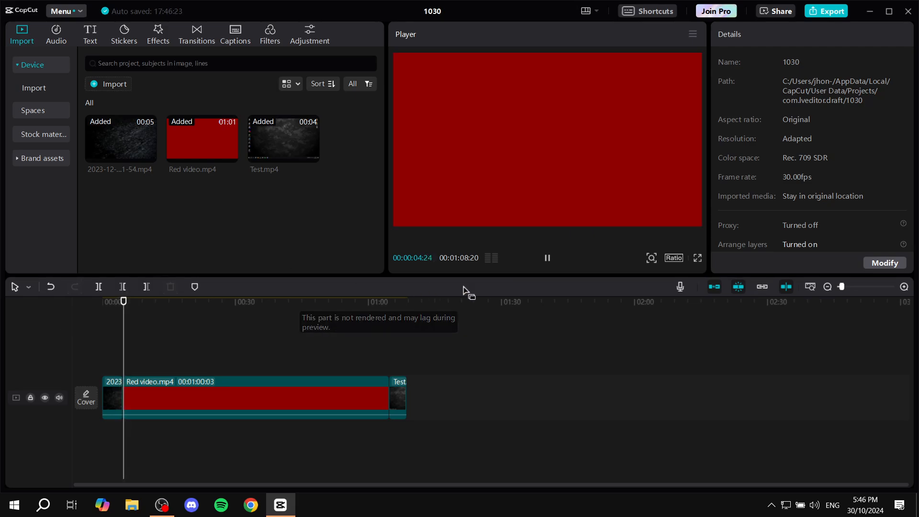
{"action": "key", "text": "space"}
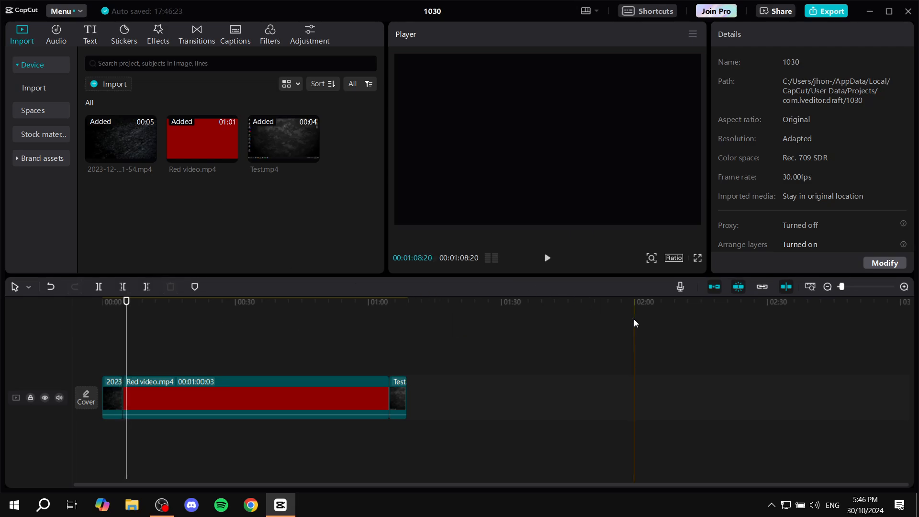
{"action": "left_click", "coordinate": [385, 332]}
{"action": "key", "text": "space"}
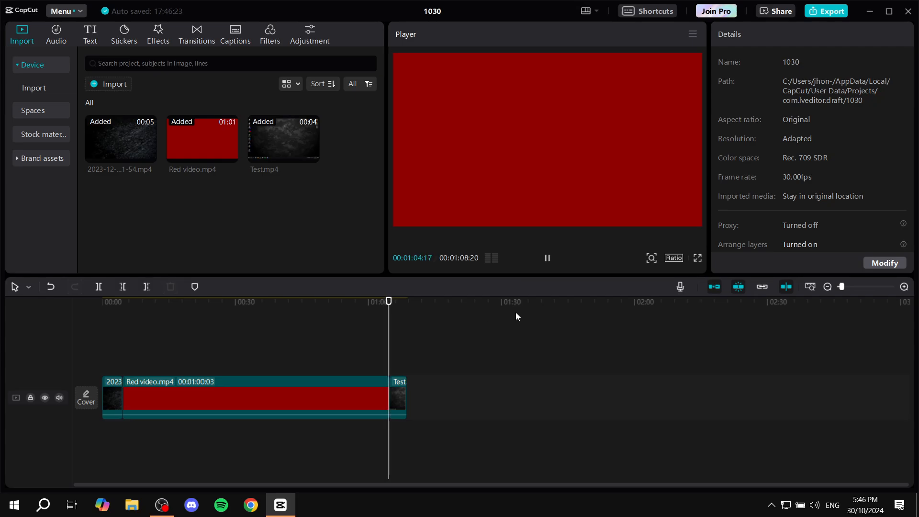
{"action": "key", "text": "space"}
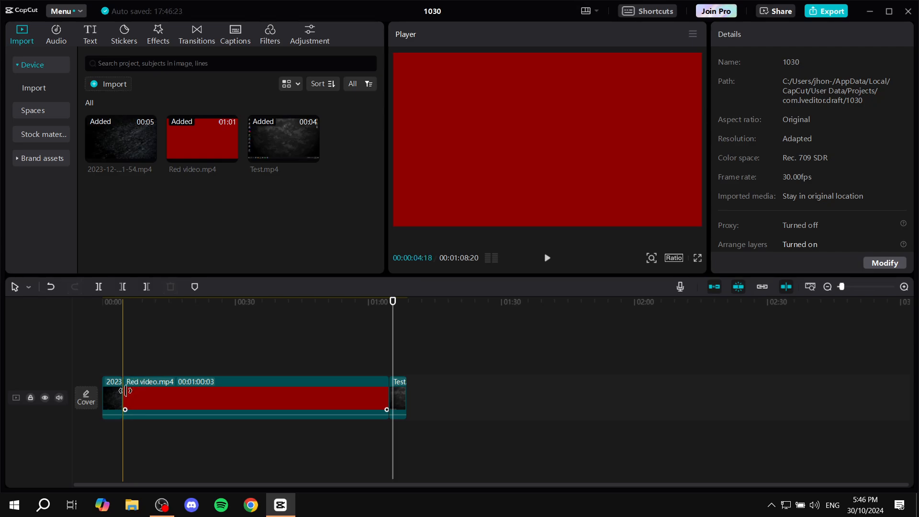
{"action": "scroll", "coordinate": [125, 396], "scroll_direction": "up", "scroll_amount": 1}
{"action": "scroll", "coordinate": [125, 395], "scroll_direction": "up", "scroll_amount": 2}
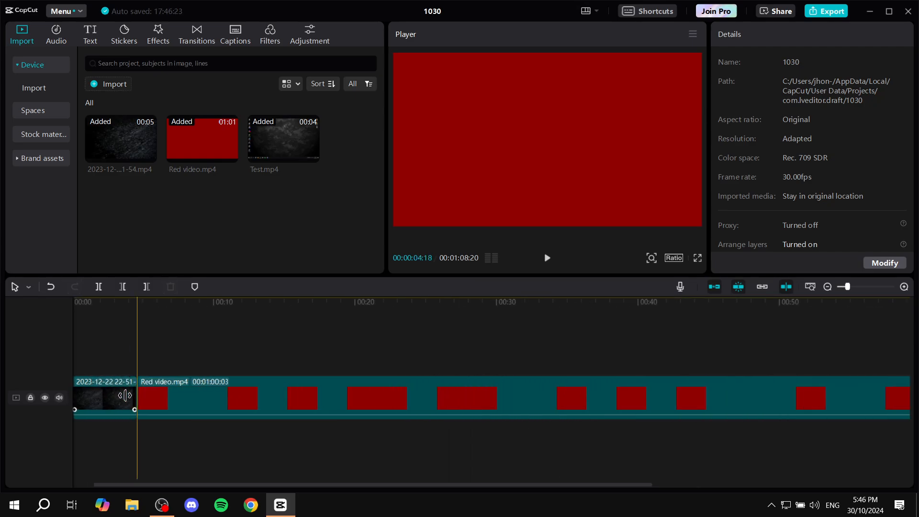
{"action": "left_click", "coordinate": [169, 397]}
{"action": "left_click_drag", "start_coordinate": [182, 400], "coordinate": [178, 397]}
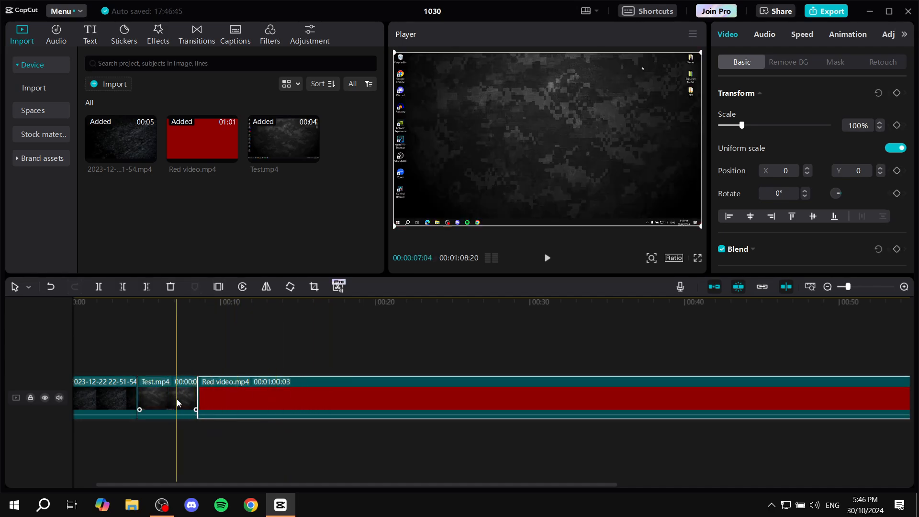
{"action": "key", "text": "ctrl+z"}
{"action": "left_click_drag", "start_coordinate": [256, 484], "coordinate": [118, 465]}
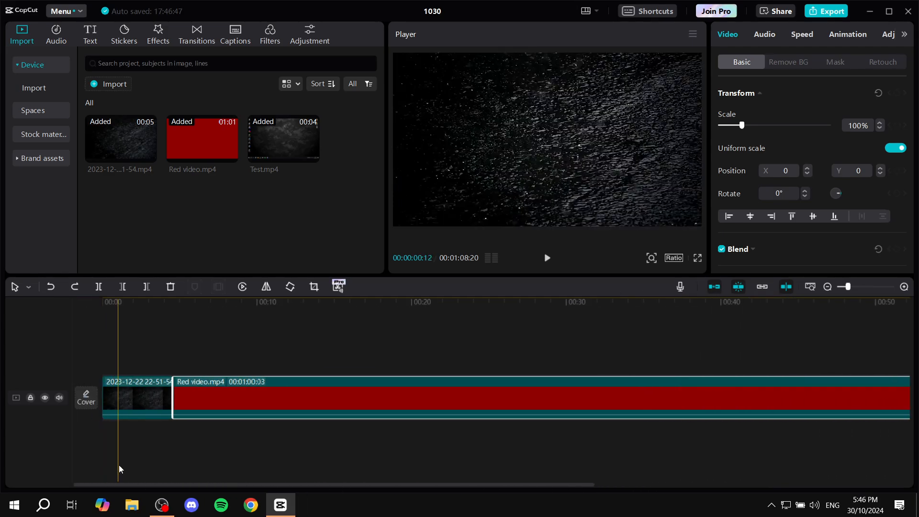
Browse the trending transitions, then download and preview Bubble Blur
{"action": "left_click", "coordinate": [182, 326]}
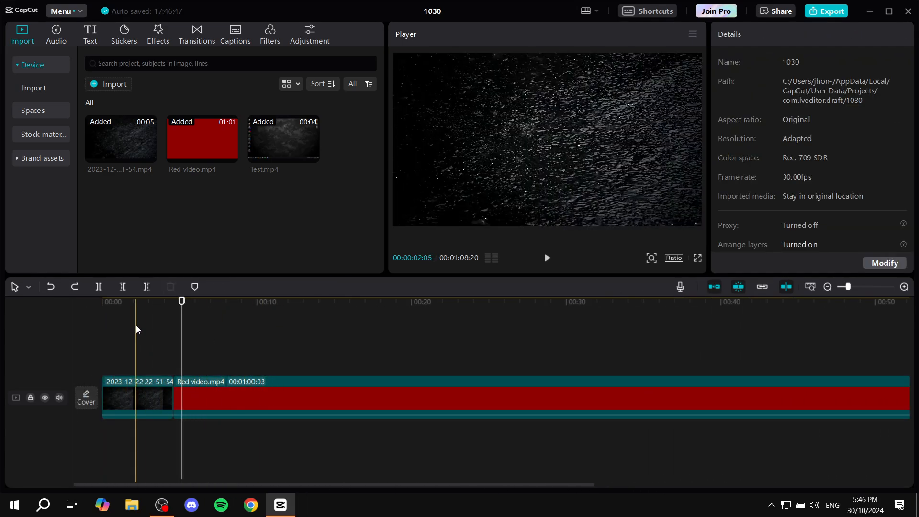
{"action": "left_click", "coordinate": [136, 330]}
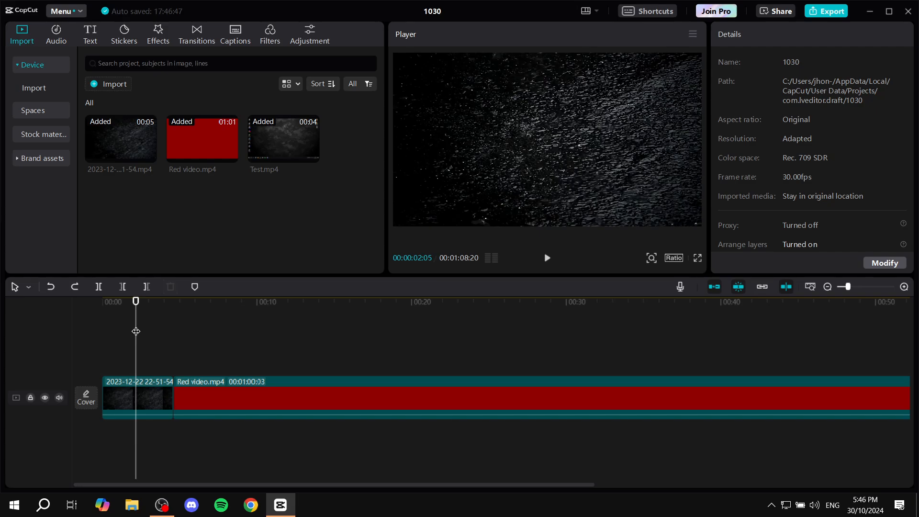
{"action": "left_click", "coordinate": [197, 35]}
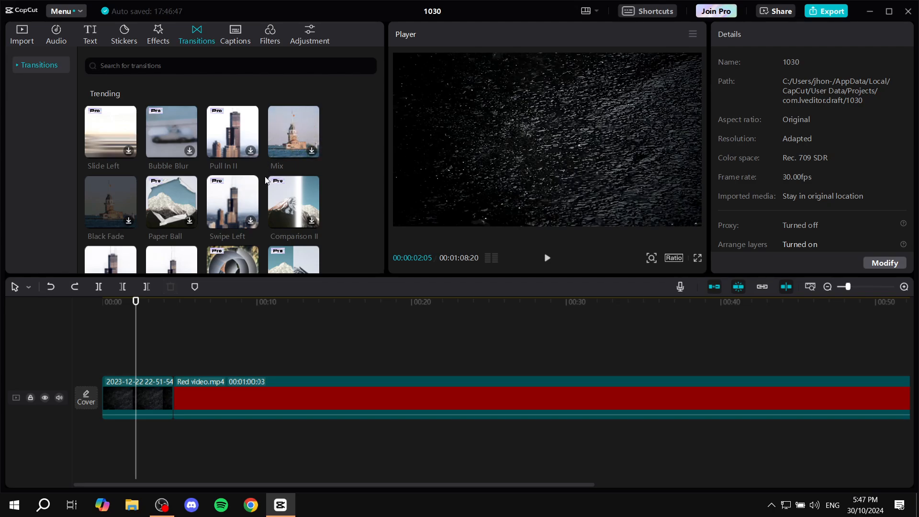
{"action": "scroll", "coordinate": [264, 183], "scroll_direction": "down", "scroll_amount": 2}
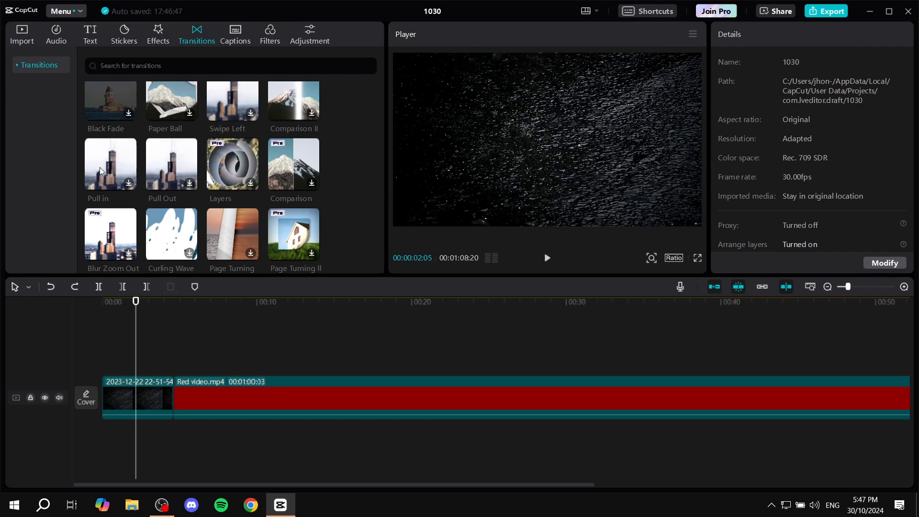
{"action": "scroll", "coordinate": [132, 180], "scroll_direction": "up", "scroll_amount": 2}
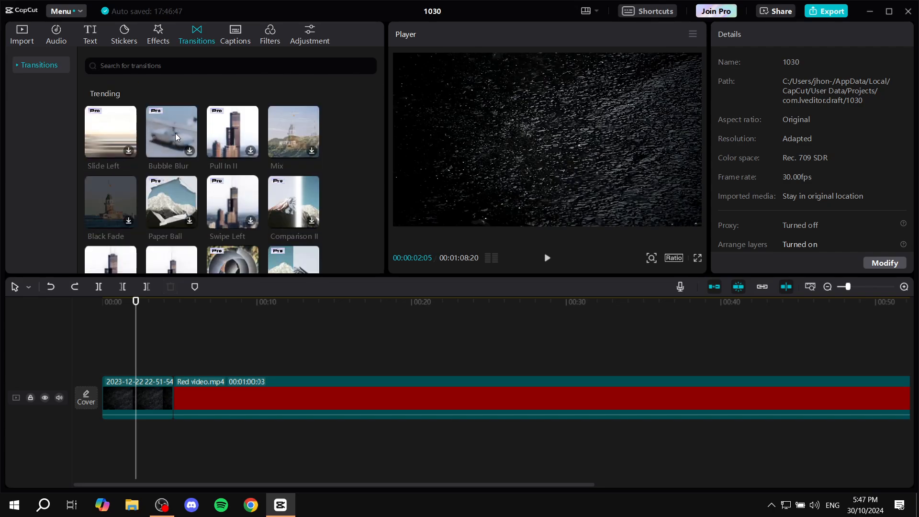
{"action": "left_click", "coordinate": [191, 153]}
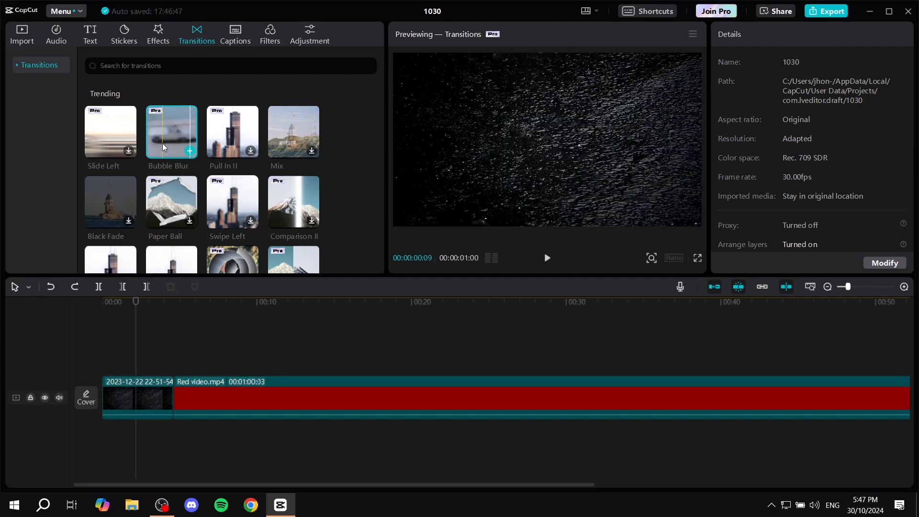
{"action": "mouse_move", "coordinate": [162, 141]}
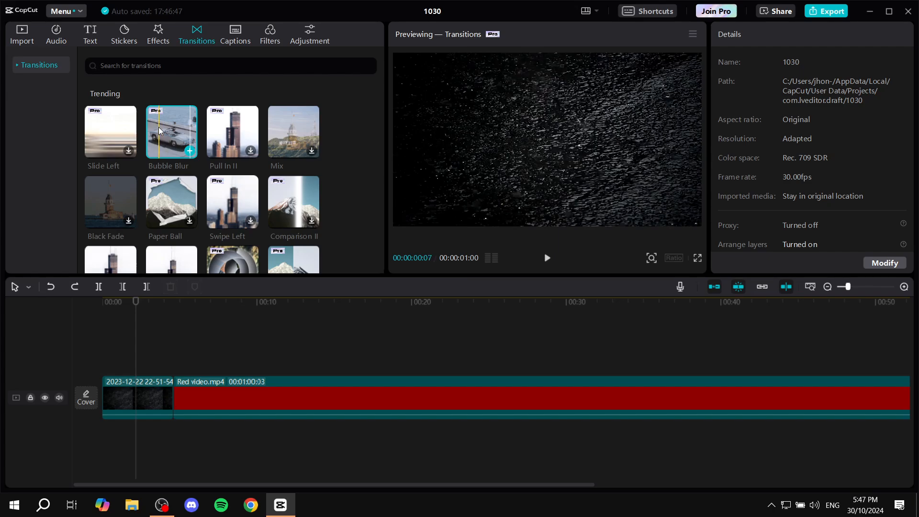
{"action": "left_click", "coordinate": [311, 151]}
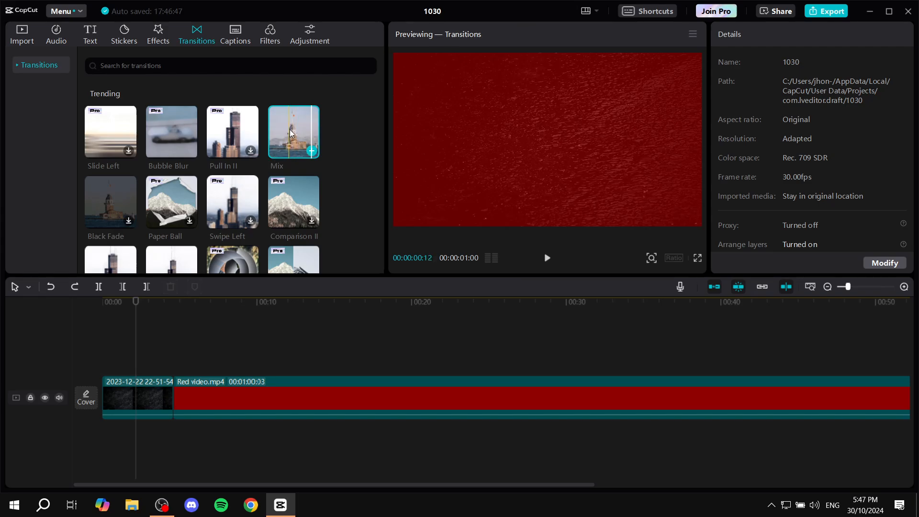
{"action": "left_click_drag", "start_coordinate": [296, 126], "coordinate": [172, 398]}
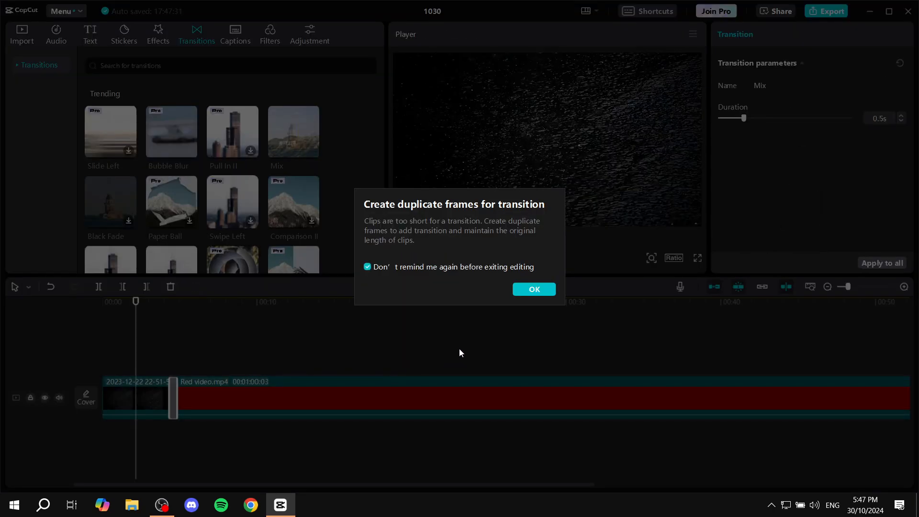
{"action": "left_click", "coordinate": [531, 290]}
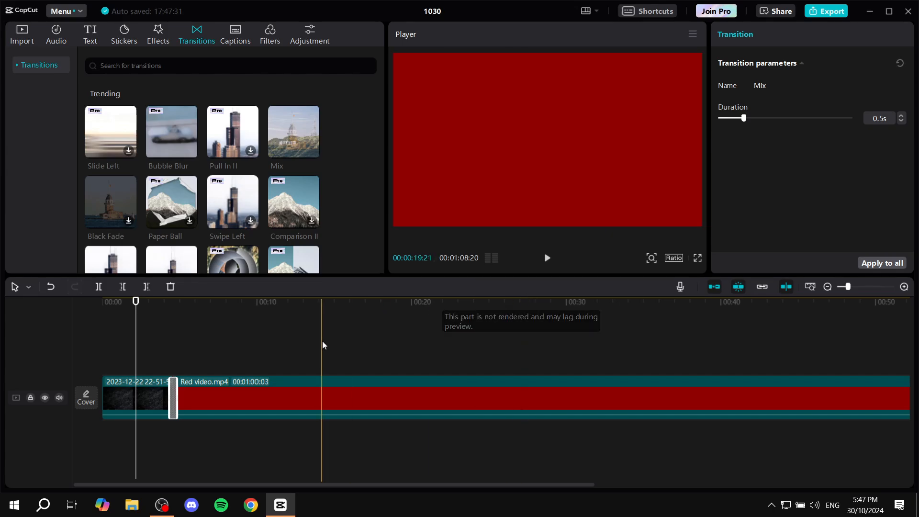
{"action": "left_click", "coordinate": [156, 347]}
{"action": "left_click", "coordinate": [176, 336]}
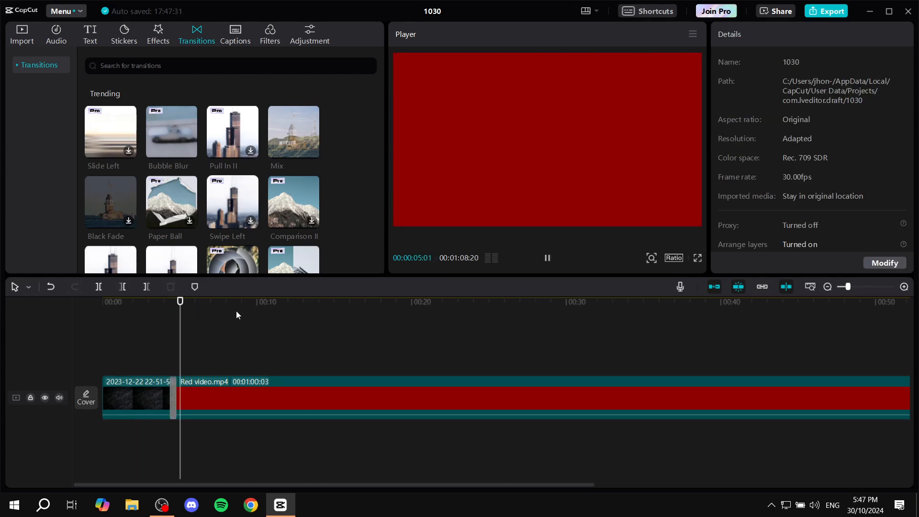
{"action": "left_click", "coordinate": [150, 301]}
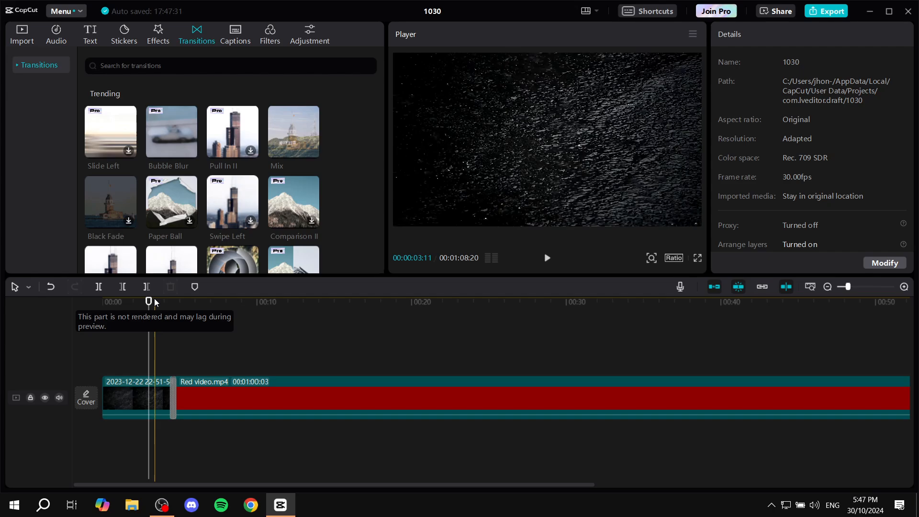
{"action": "key", "text": "space"}
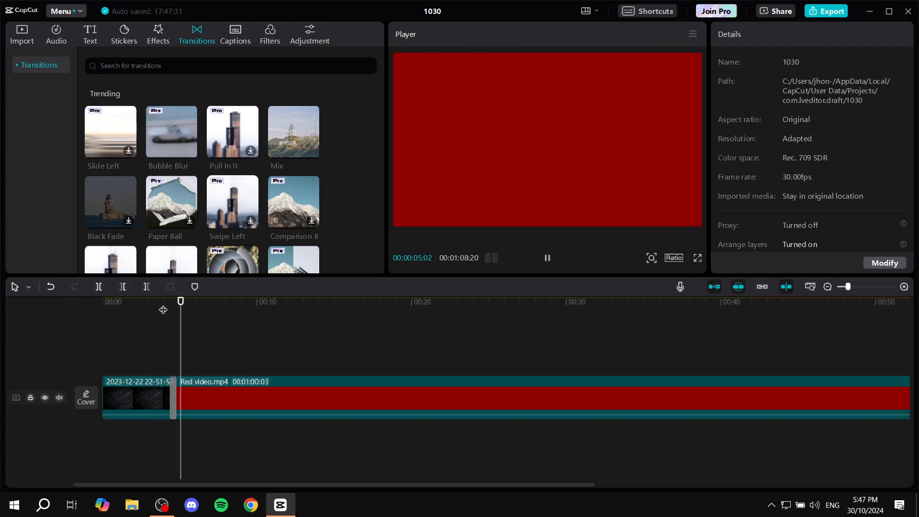
{"action": "key", "text": "space"}
Apply the Mix transition between Red video.mp4 and Test.mp4 and play the timeline across it to check the effect
{"action": "left_click_drag", "start_coordinate": [286, 486], "coordinate": [639, 458]}
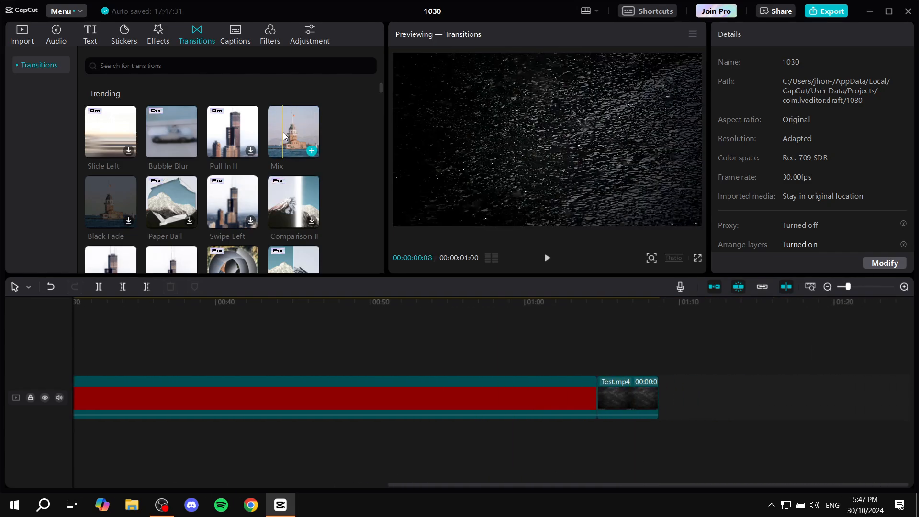
{"action": "left_click_drag", "start_coordinate": [282, 132], "coordinate": [595, 395]}
{"action": "left_click", "coordinate": [586, 307]}
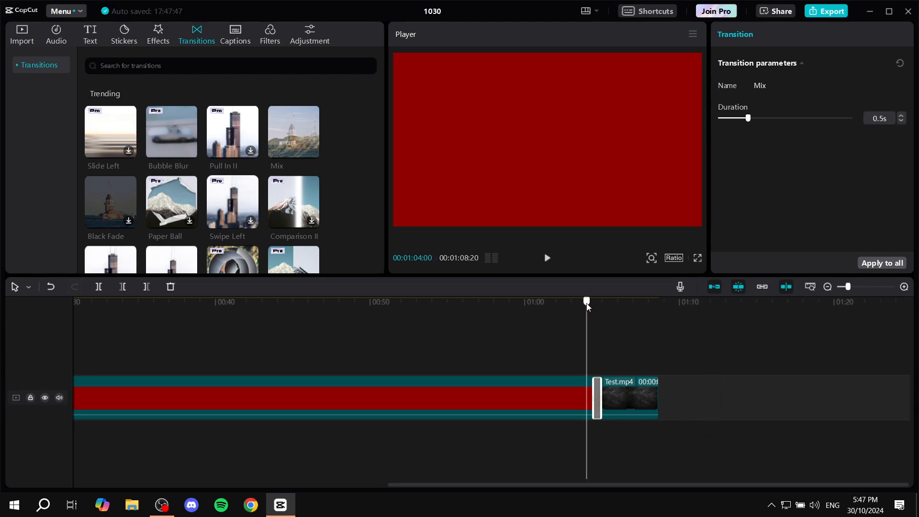
{"action": "key", "text": "space"}
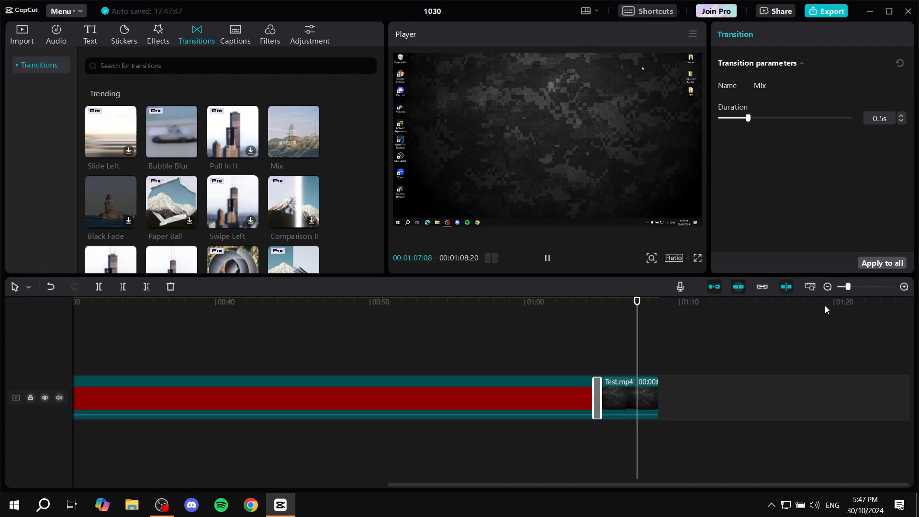
{"action": "key", "text": "space"}
{"action": "left_click_drag", "start_coordinate": [521, 484], "coordinate": [414, 486]}
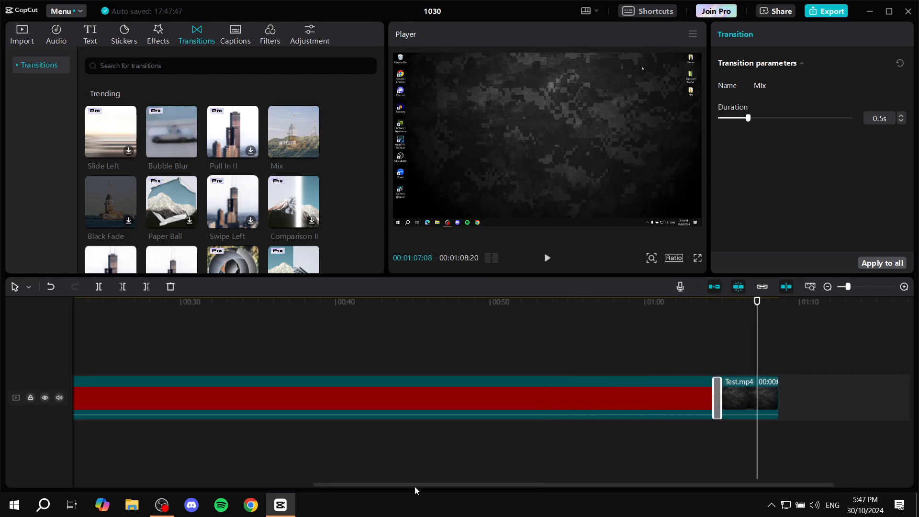
{"action": "scroll", "coordinate": [412, 372], "scroll_direction": "down", "scroll_amount": 3}
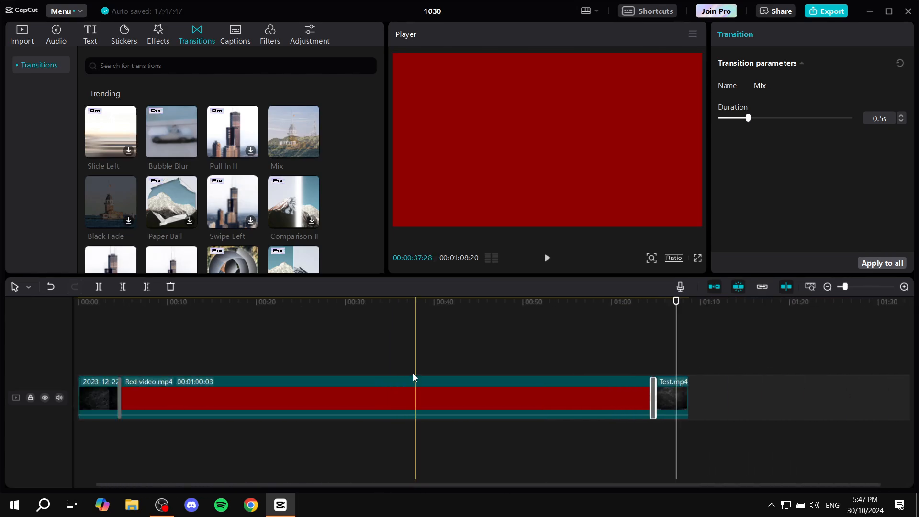